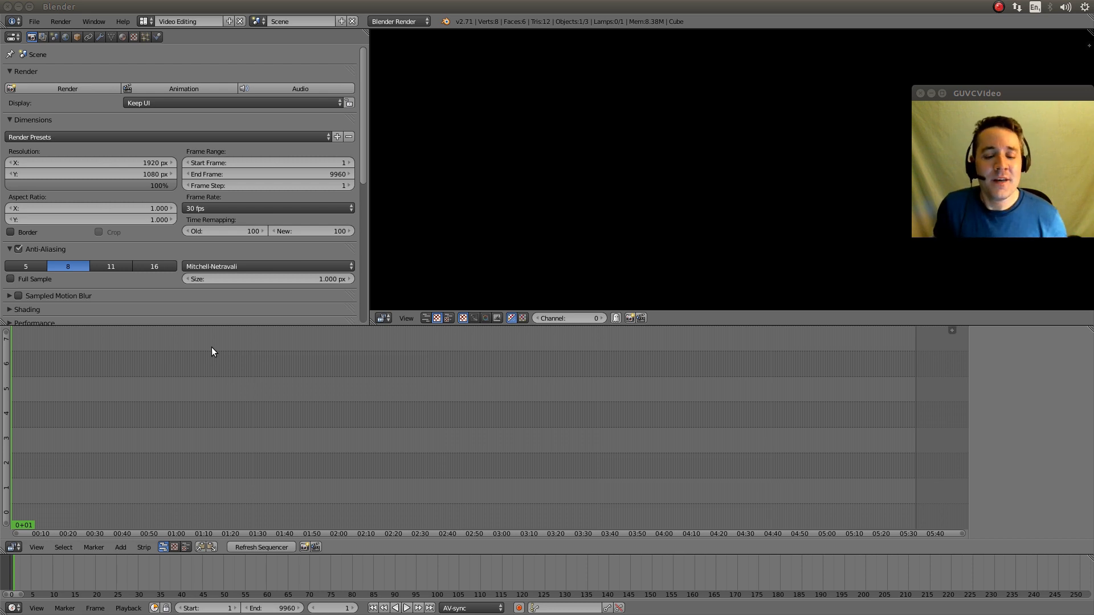
Add the movie big_buck_bunny_720p_h264.mov from the Desktop to the sequencer, together with its sound.
left_click(123, 548)
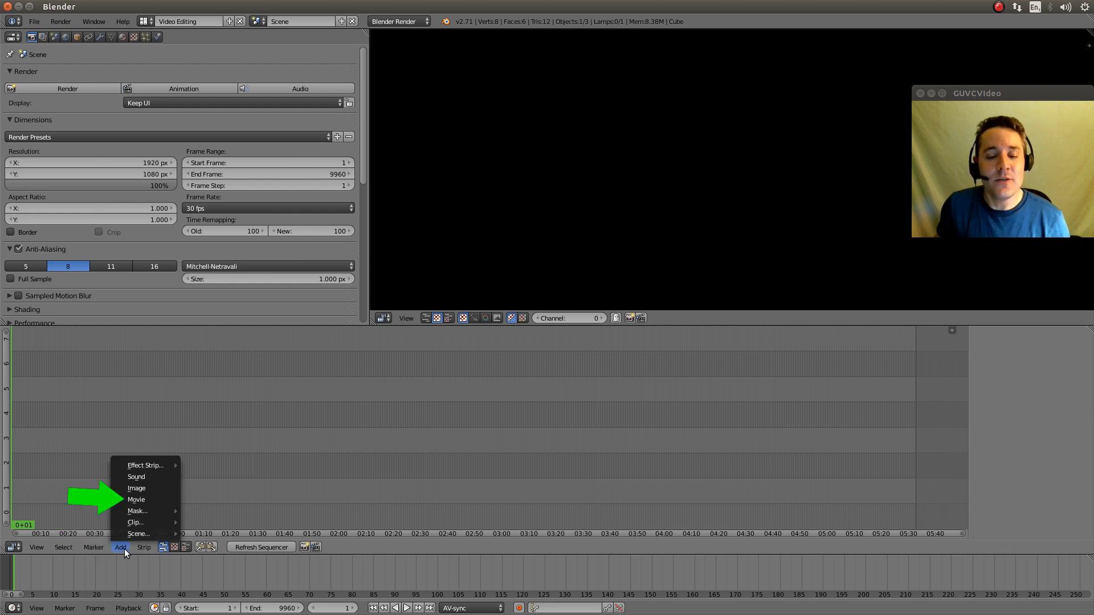
left_click(117, 500)
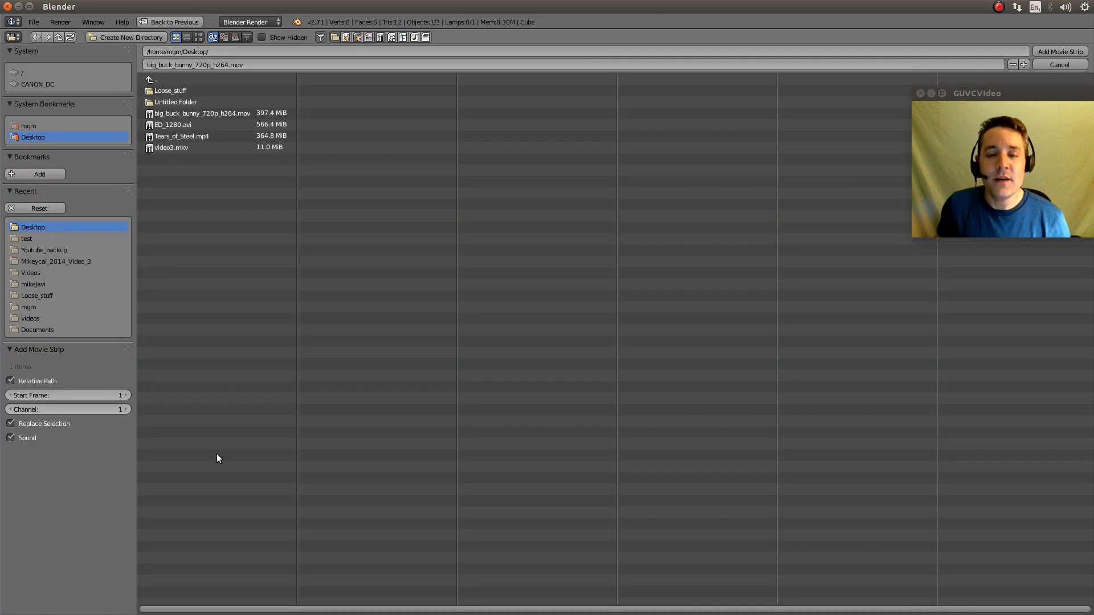
left_click(206, 113)
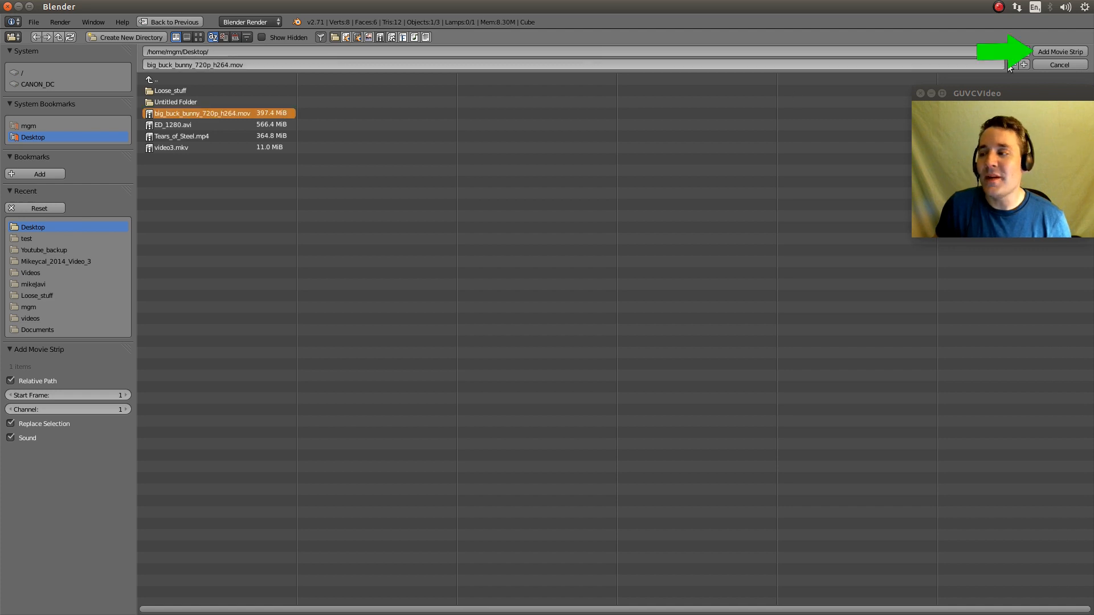
left_click(1052, 53)
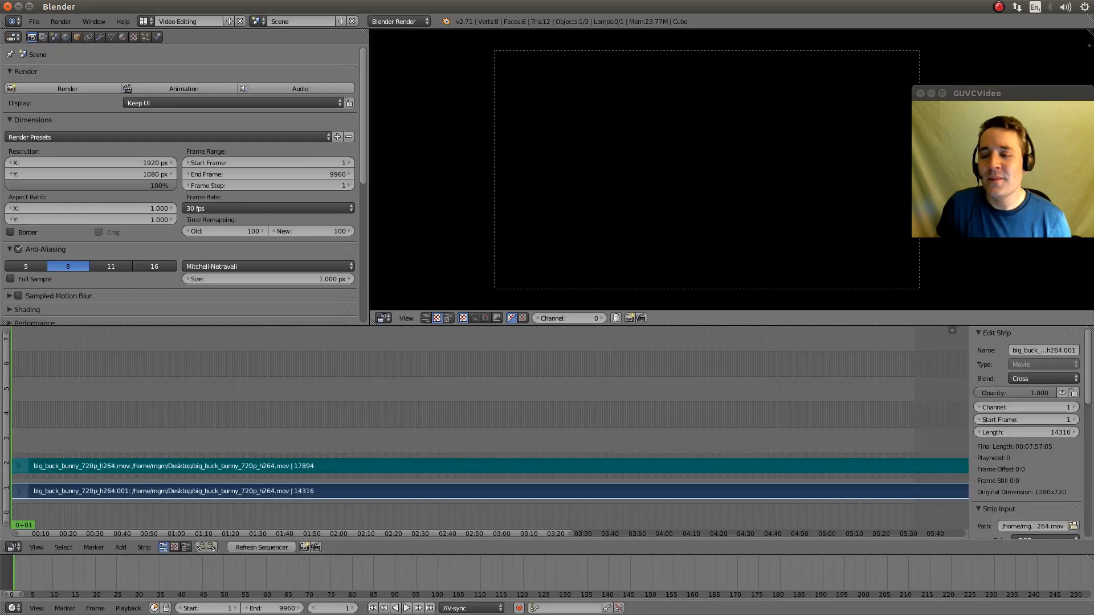
Preview the movie at about 04:48, and inspect the sound and movie strips by selecting each strip and its start handle.
left_click(797, 461)
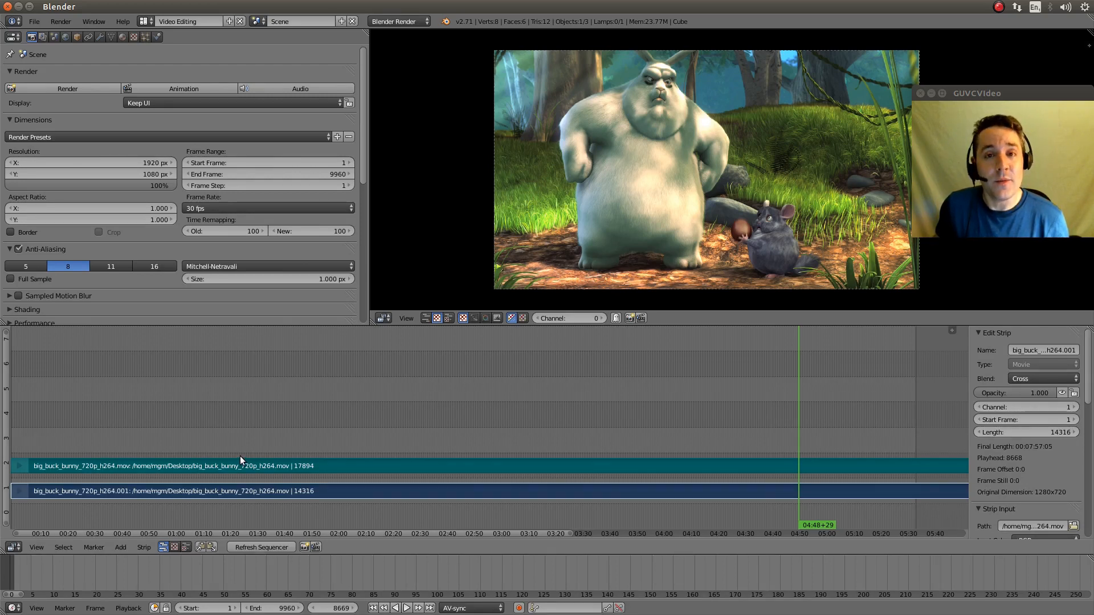
right_click(233, 469)
right_click(229, 489)
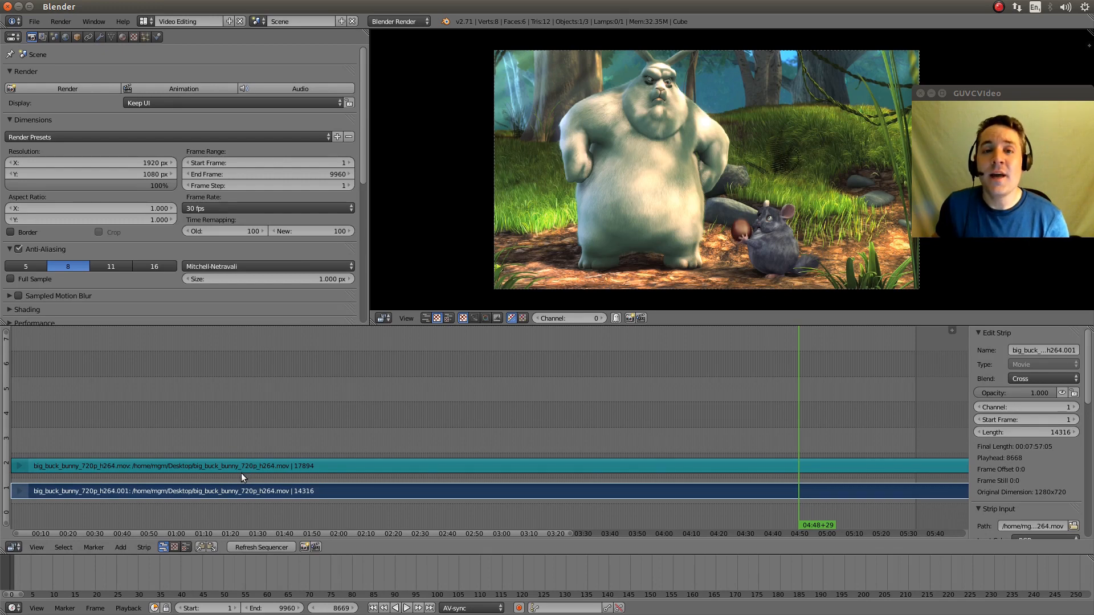
right_click(23, 466)
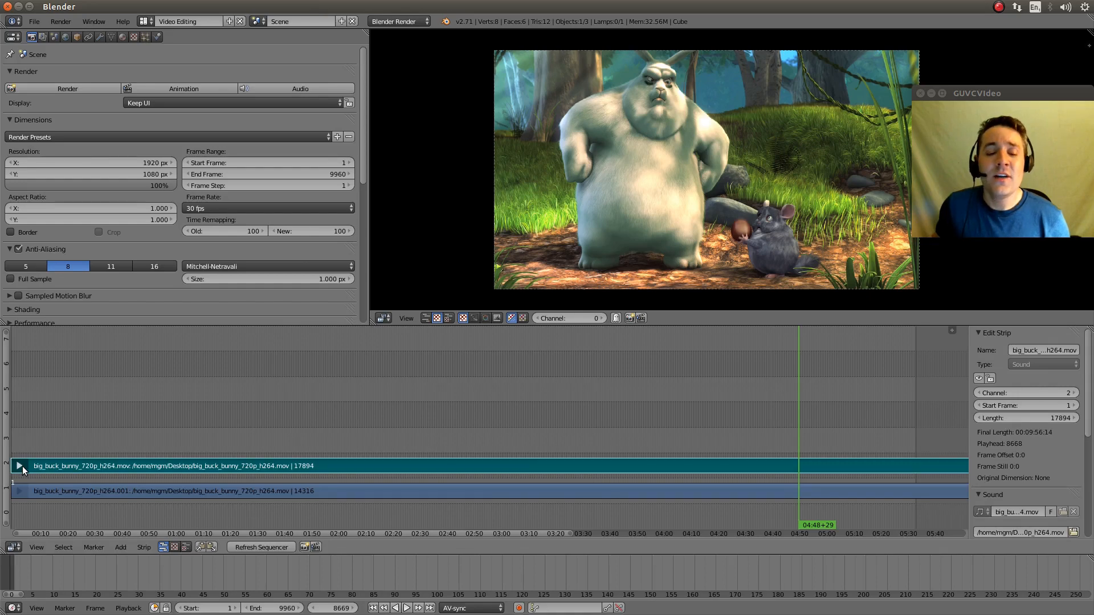
right_click(19, 491)
right_click(20, 466)
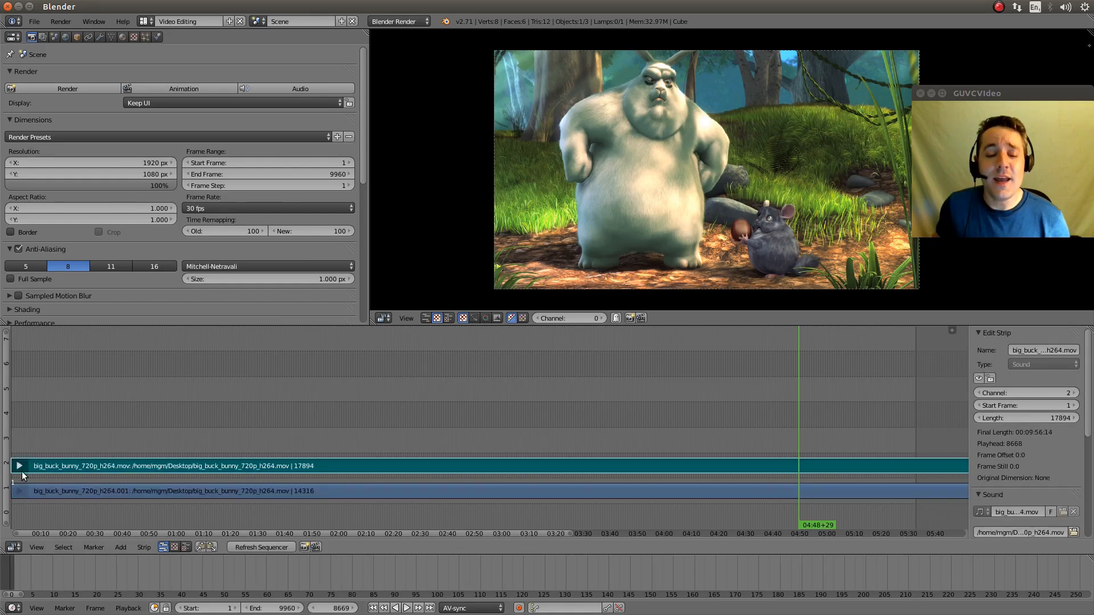
right_click(20, 491)
right_click(21, 466)
right_click(24, 489)
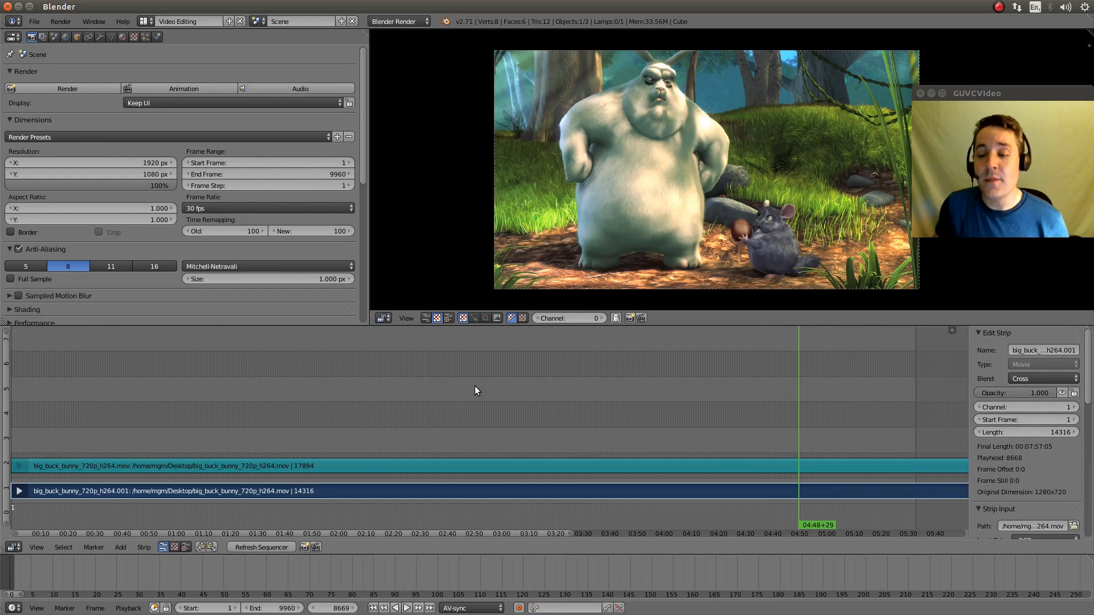
Set the frame rate to 24 fps and match the render size to the movie strip's 1280 × 720 px dimensions.
middle_click_drag(475, 385, 543, 371)
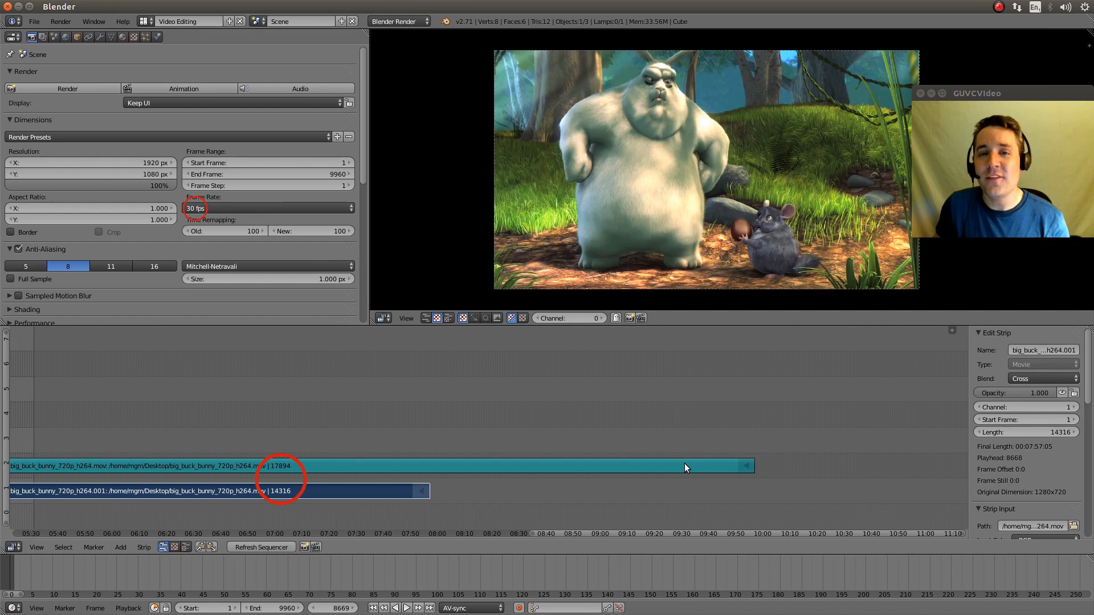
left_click(232, 205)
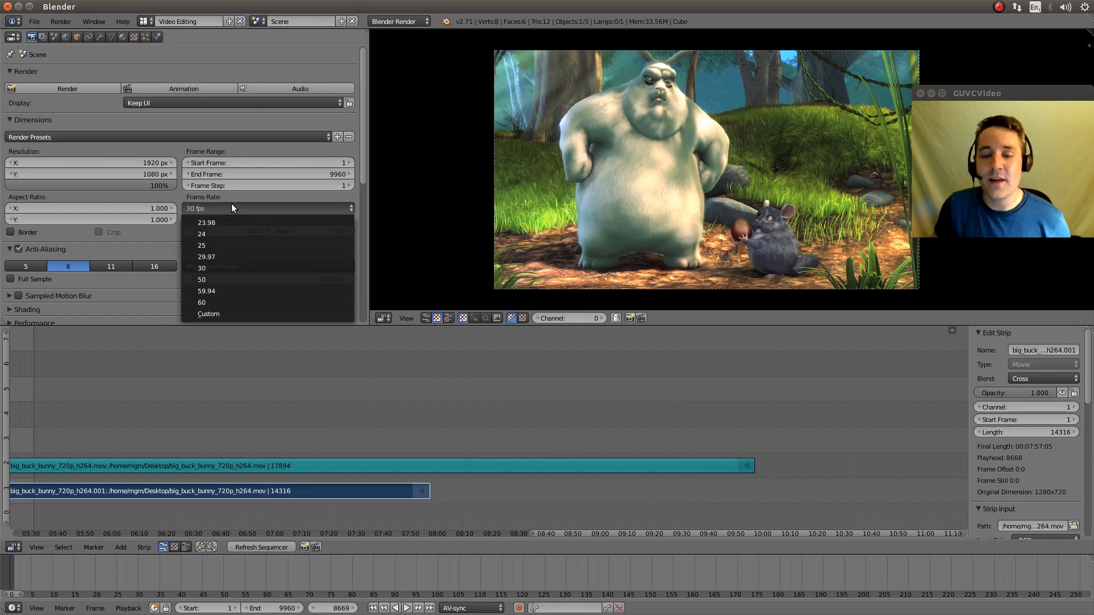
left_click(221, 234)
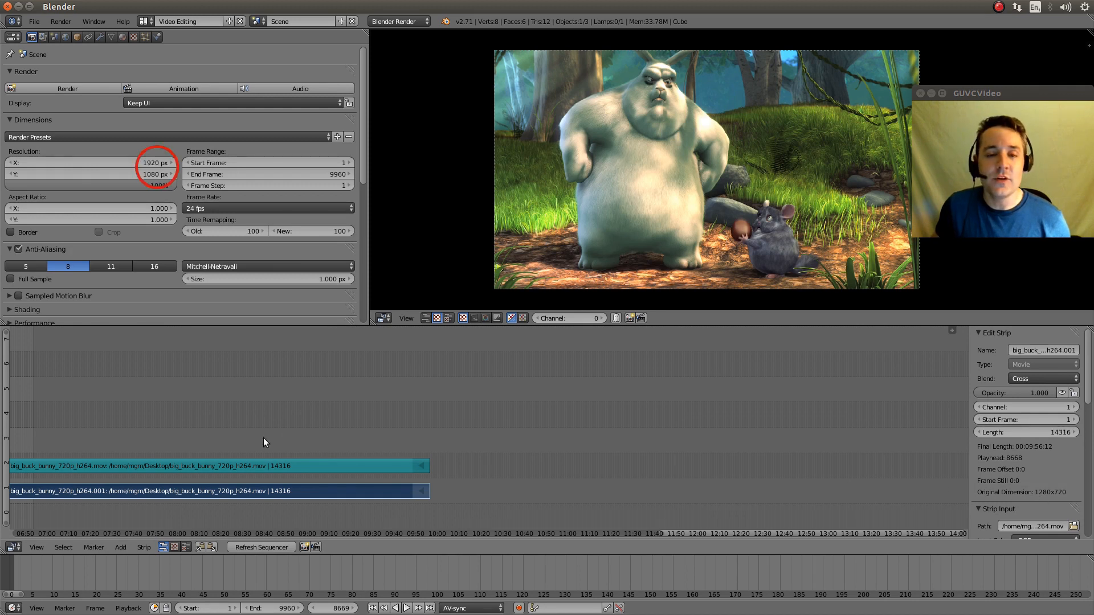
left_click(138, 548)
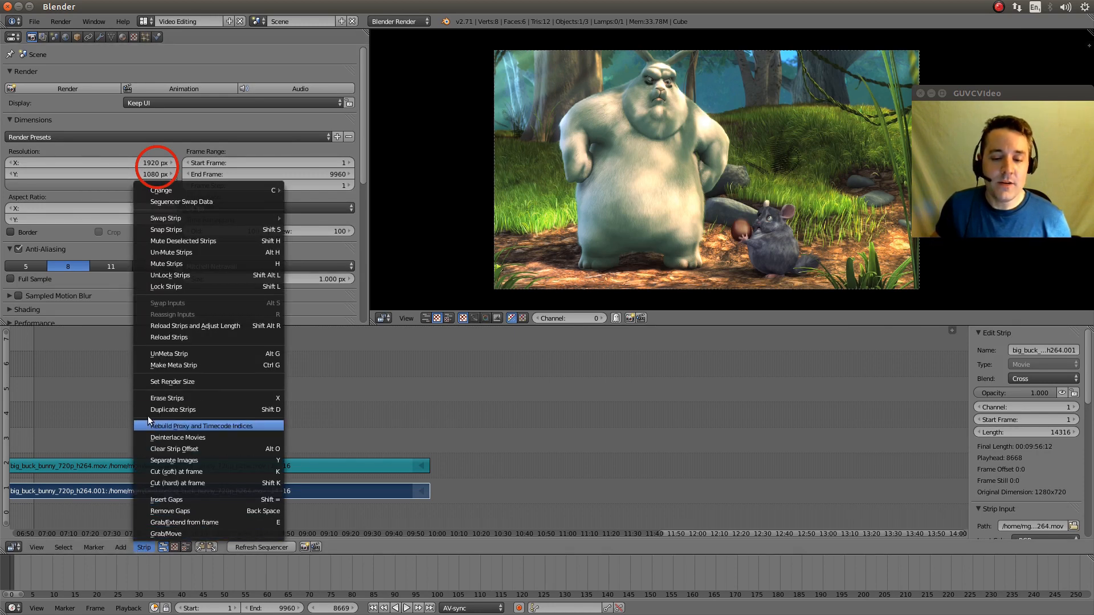
left_click(142, 380)
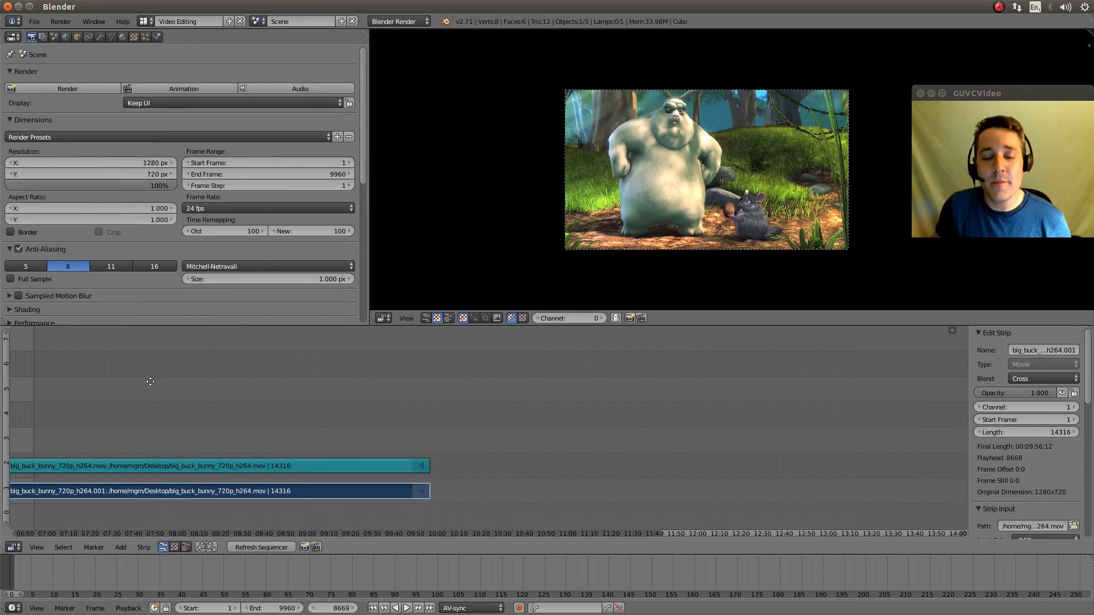
Look over the strips in the sequencer at several zoom levels, and fit their full length in view.
middle_click_drag(150, 383, 759, 381)
middle_click_drag(373, 392, 630, 381)
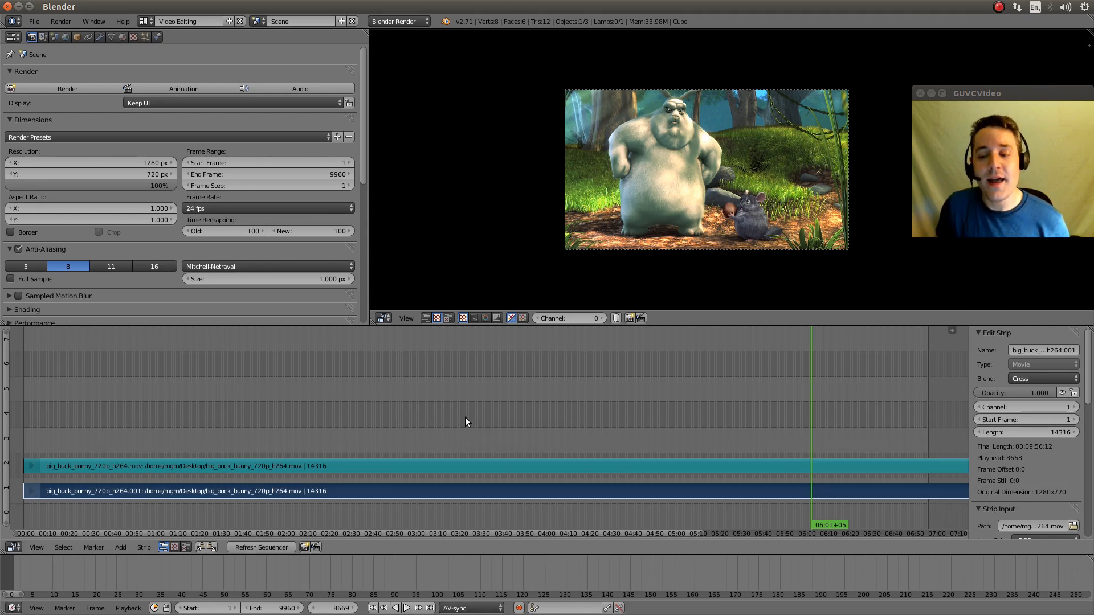
scroll(463, 418, "up", 2)
scroll(461, 422, "up", 6)
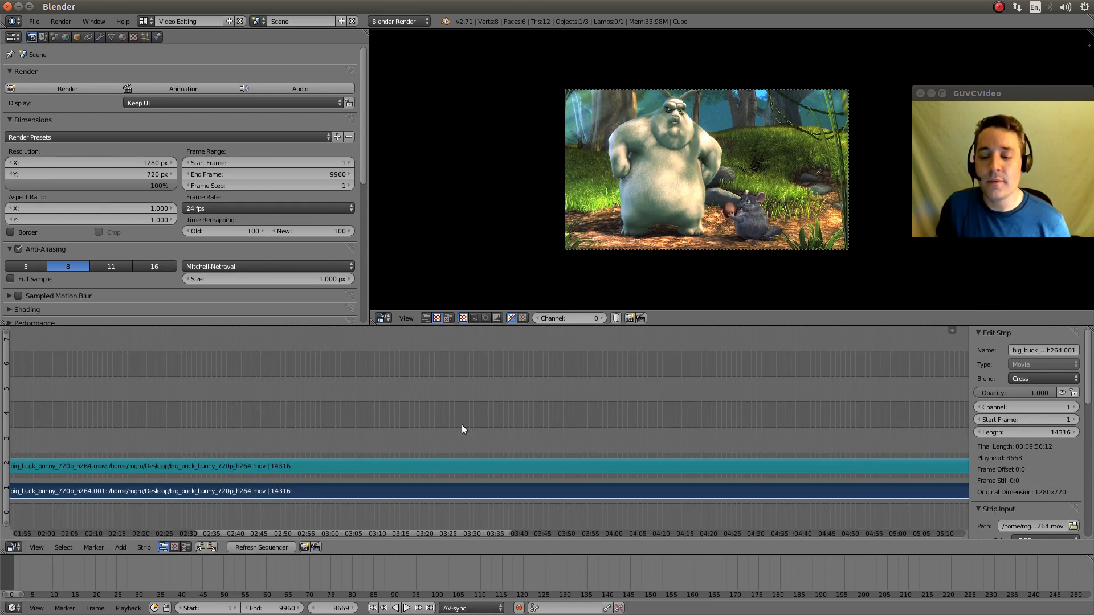
scroll(459, 420, "down", 10)
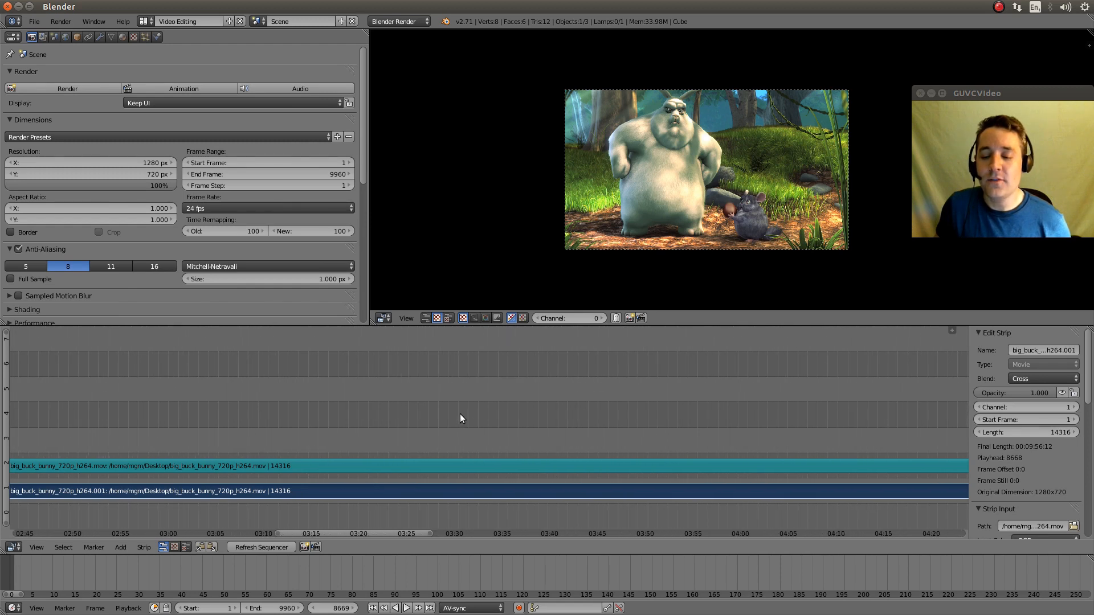
scroll(452, 409, "up", 3)
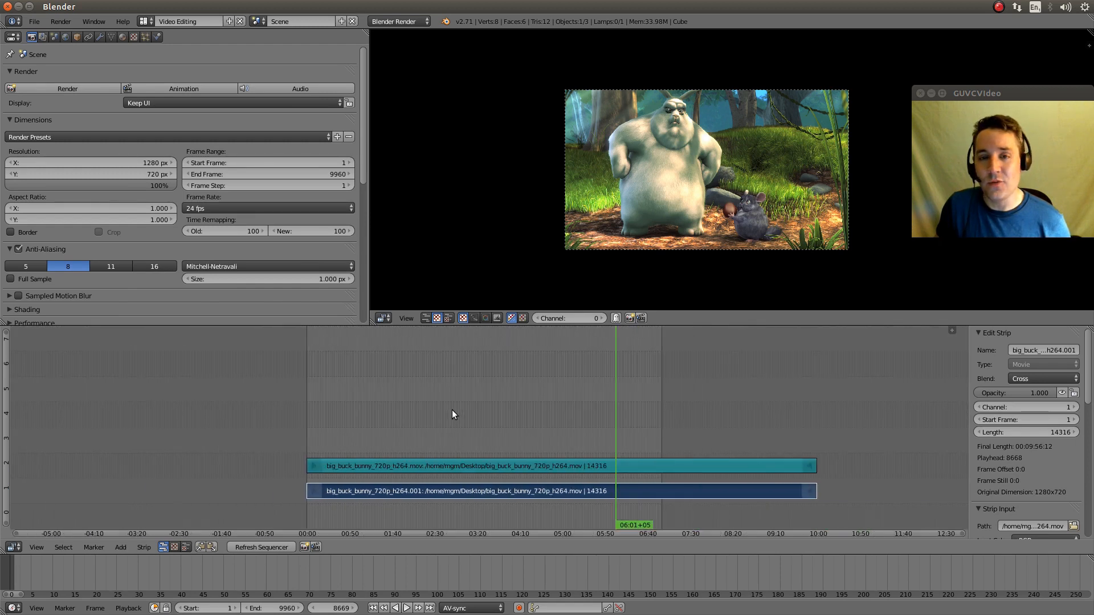
scroll(452, 414, "up", 1)
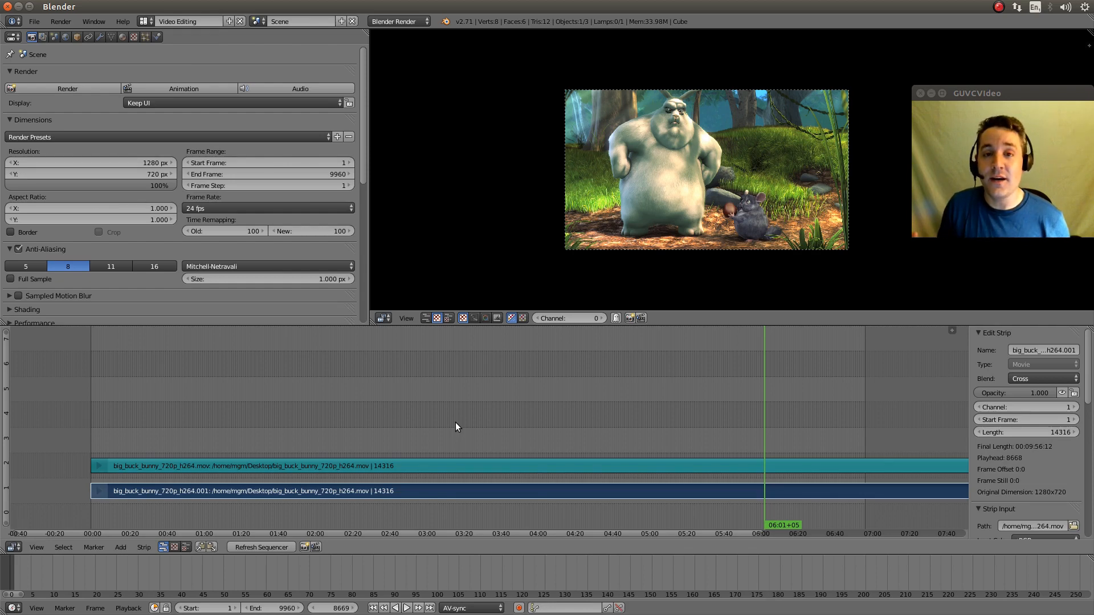
key("Home")
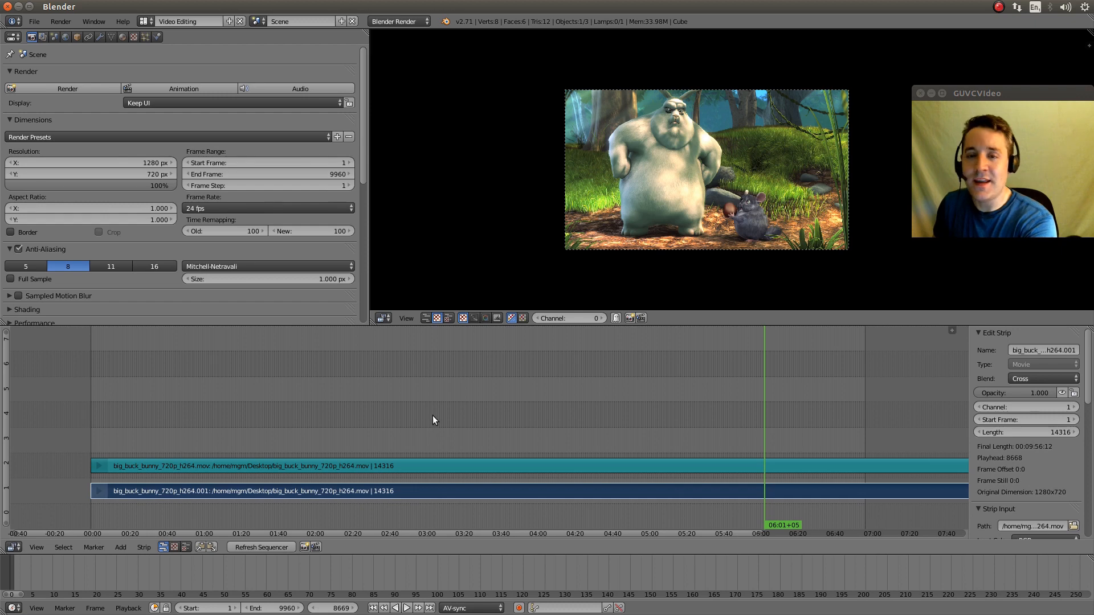
key("Home")
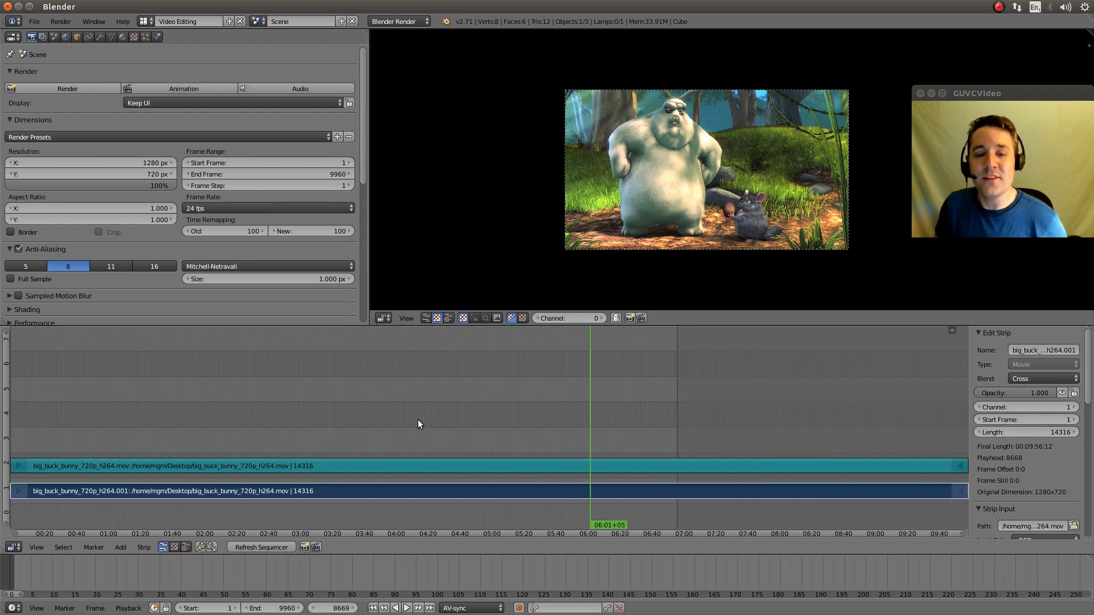
Select the sound strip's start handle and end handle in turn, and enlarge the video preview.
left_click(17, 467)
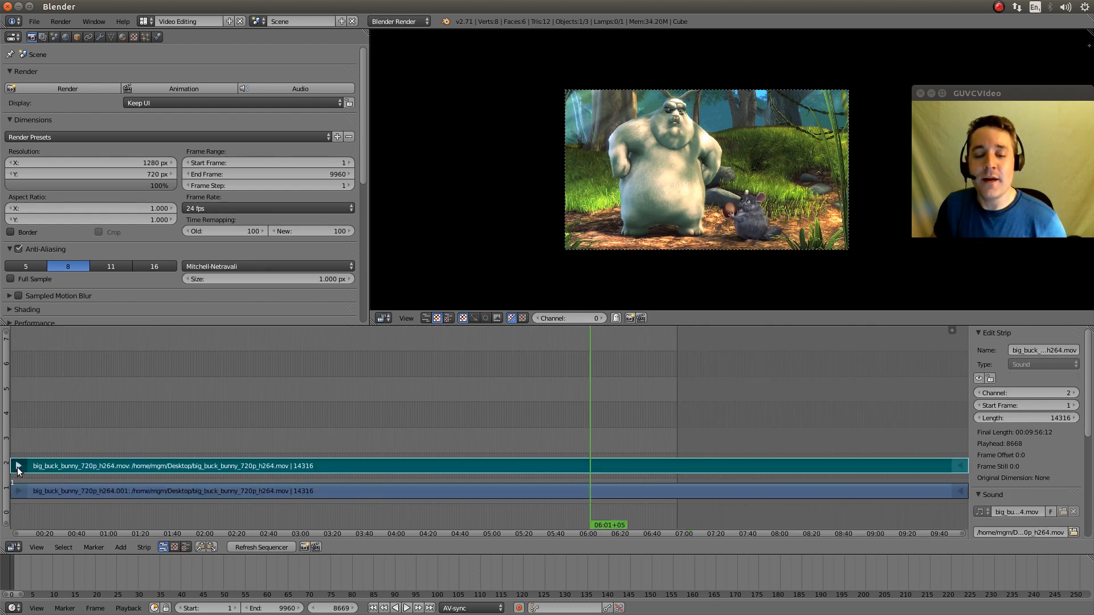
left_click(953, 469)
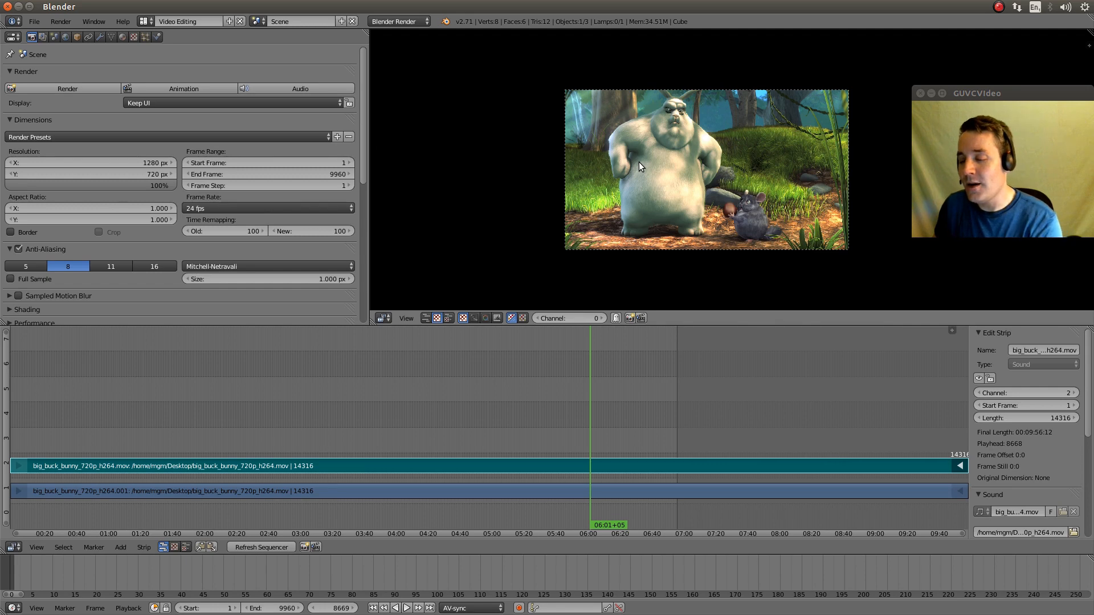
scroll(638, 161, "up", 3)
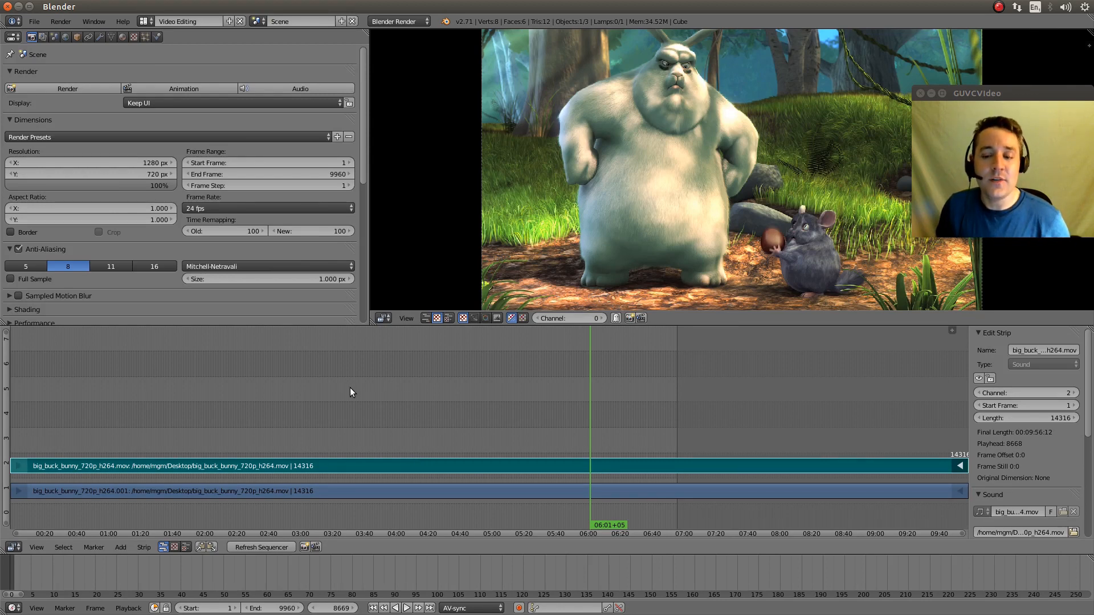
Move the playhead to 03:48+10 and make that frame, 5482, the start of the render range.
middle_click_drag(350, 387, 485, 389)
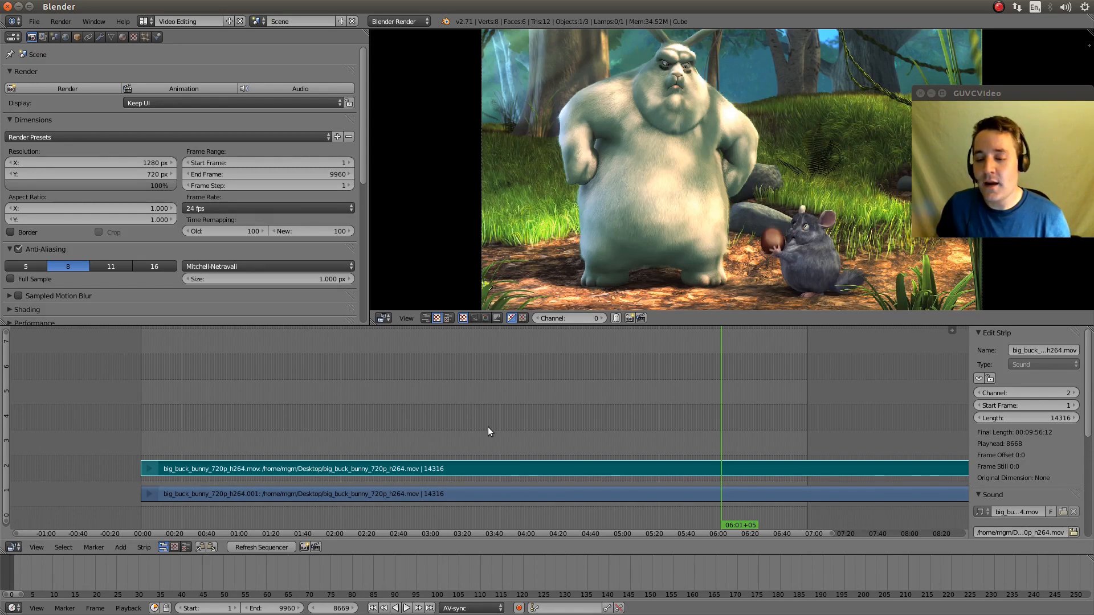
left_click(508, 431)
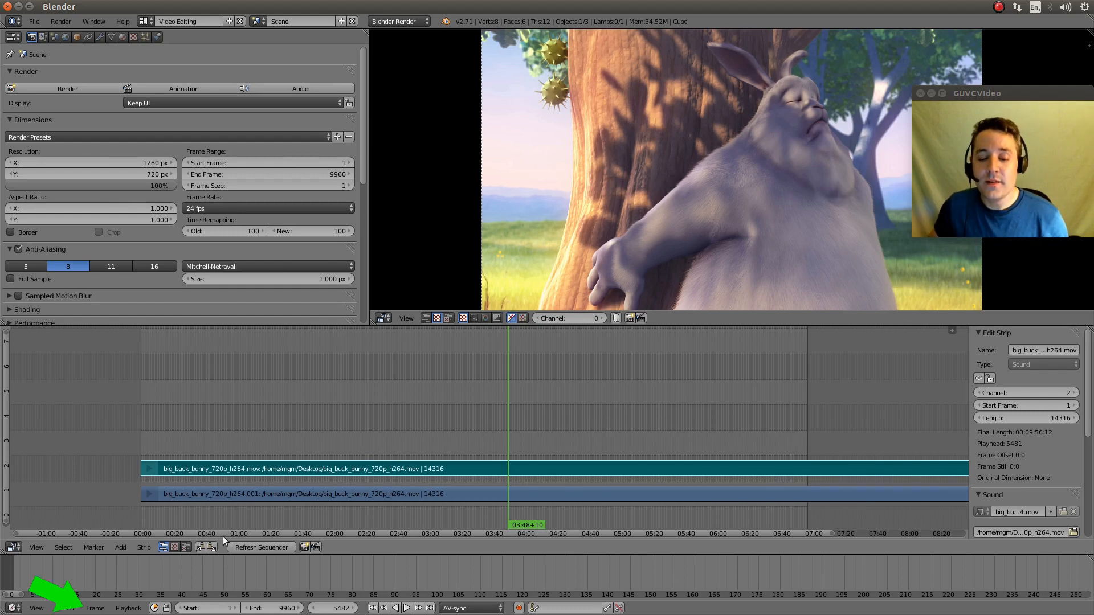
left_click(95, 609)
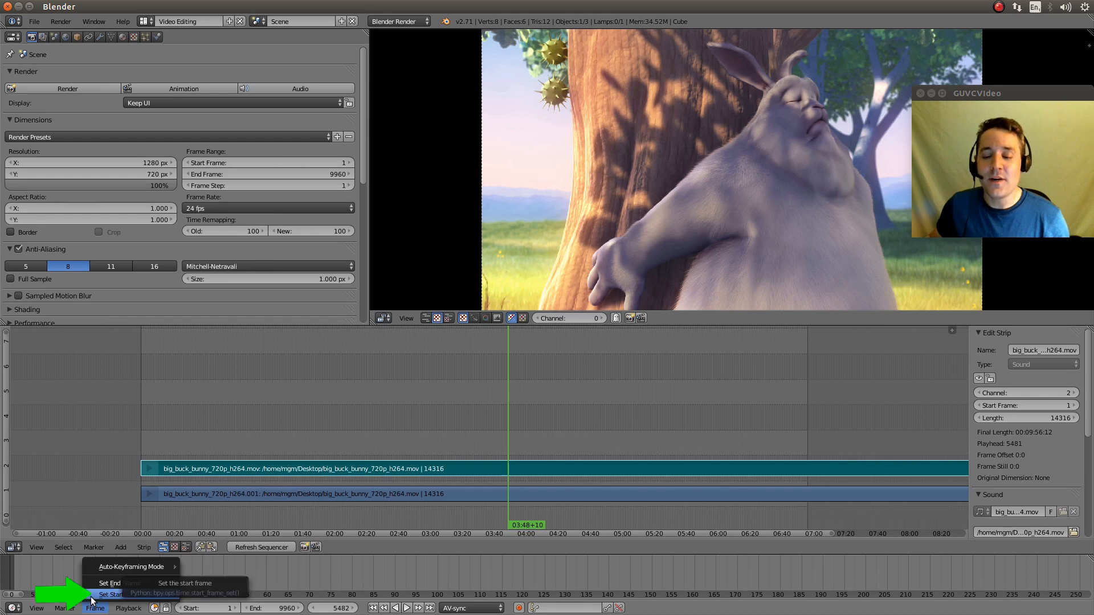
left_click(113, 595)
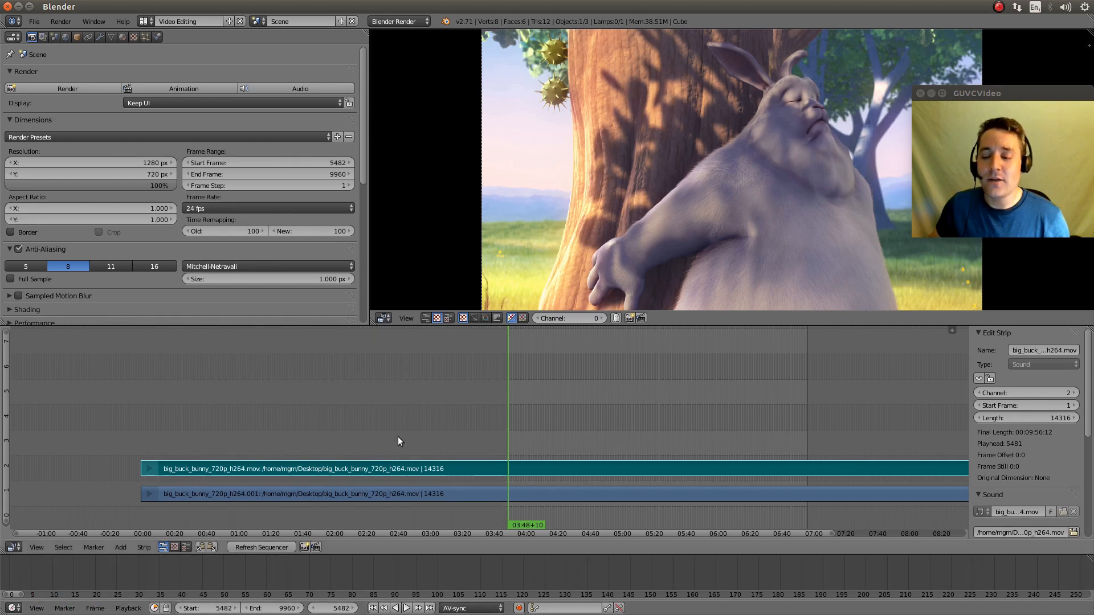
Move the playhead to 04:02+06 and make that frame, 5814, the end of the render range.
left_click(530, 389)
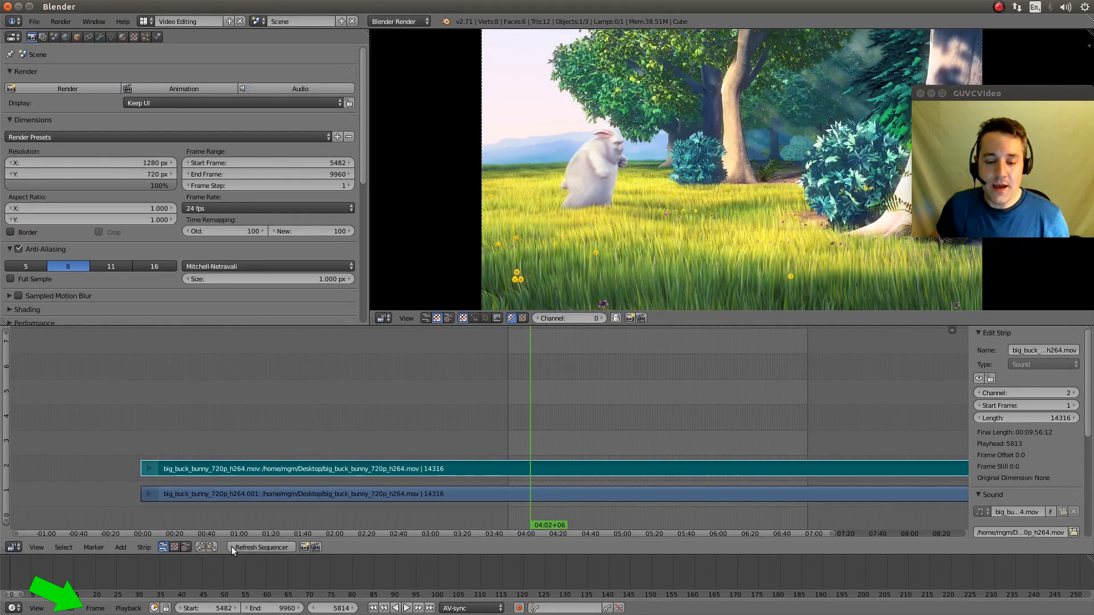
left_click(94, 609)
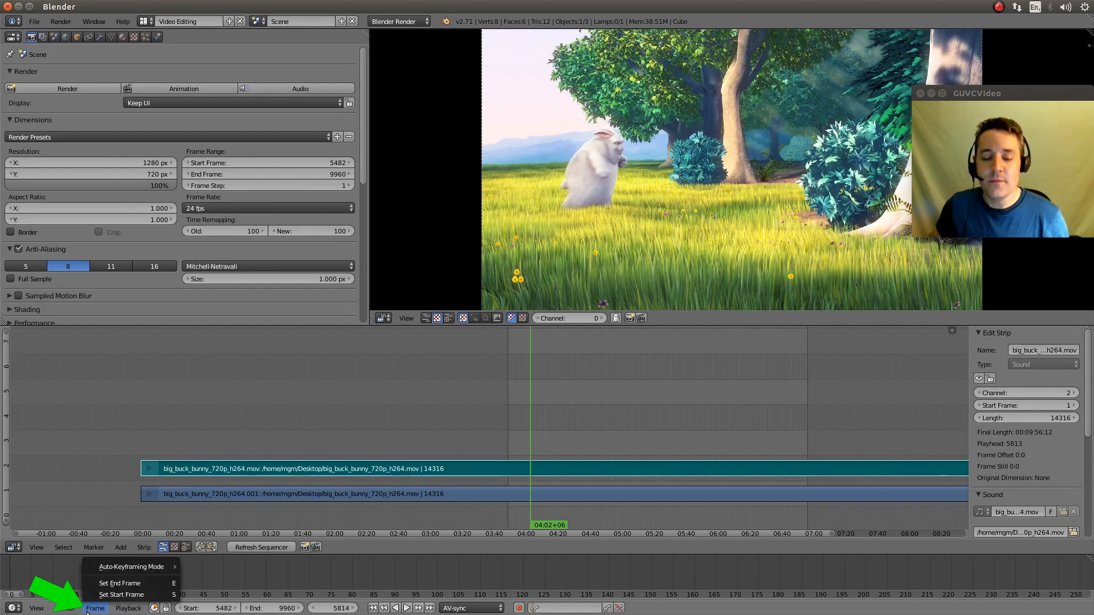
left_click(92, 585)
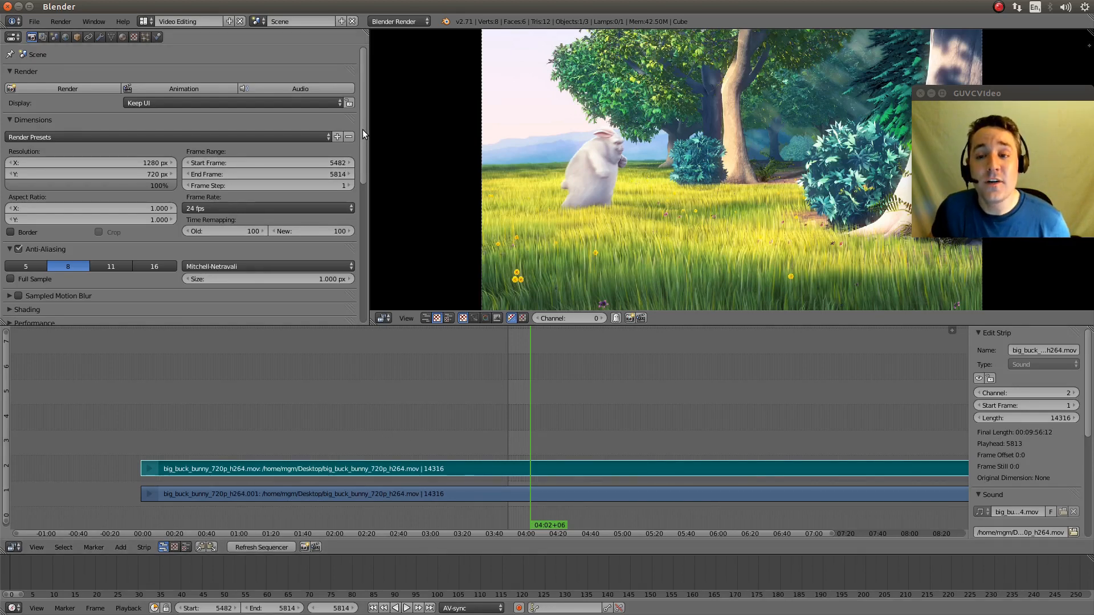
Review the output and encoding settings, and render the frame range as an animation and play back the resulting video.
scroll(364, 130, "down", 4)
scroll(360, 168, "down", 7)
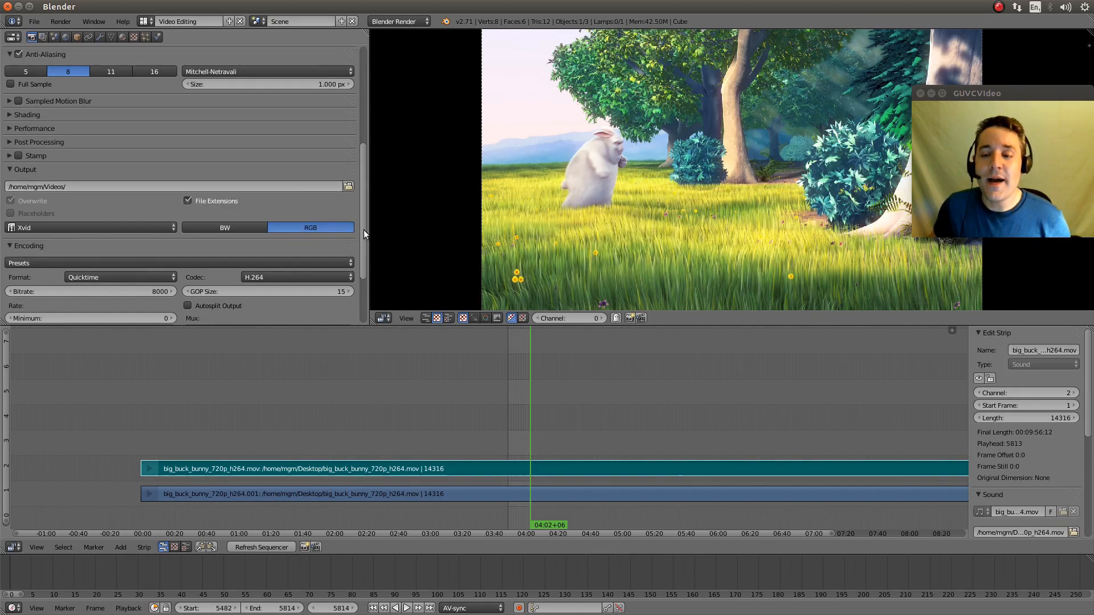
left_click_drag(363, 230, 357, 101)
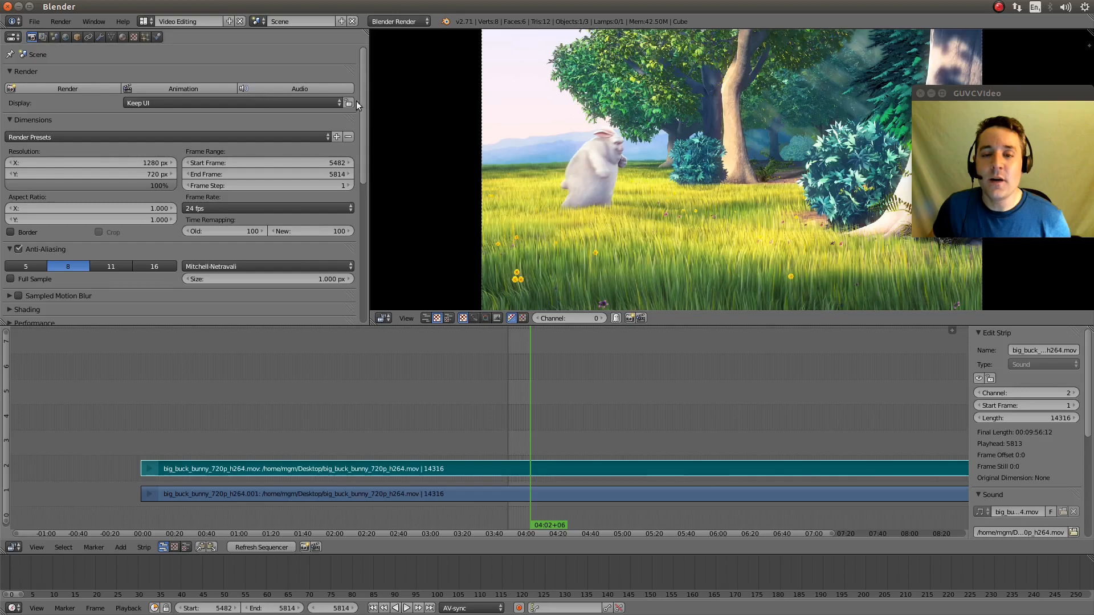
left_click(174, 87)
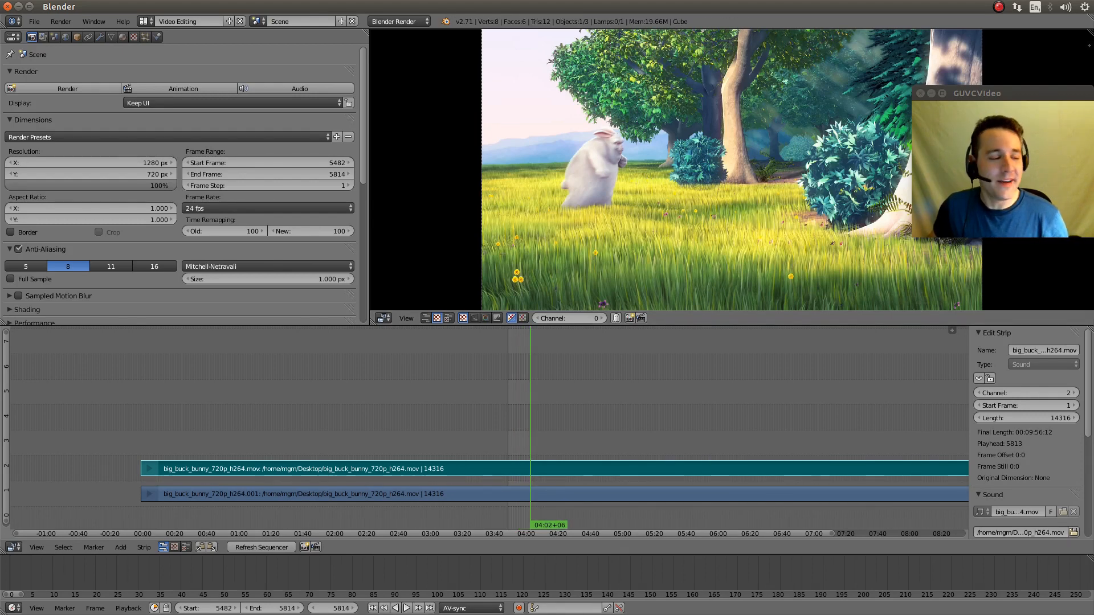
key("ctrl+F11")
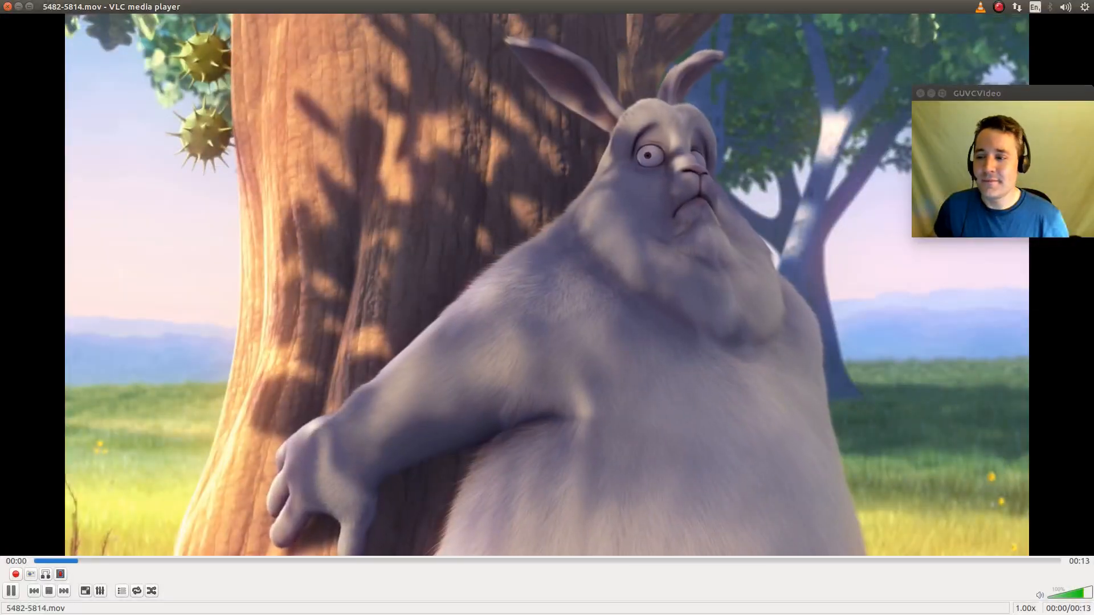